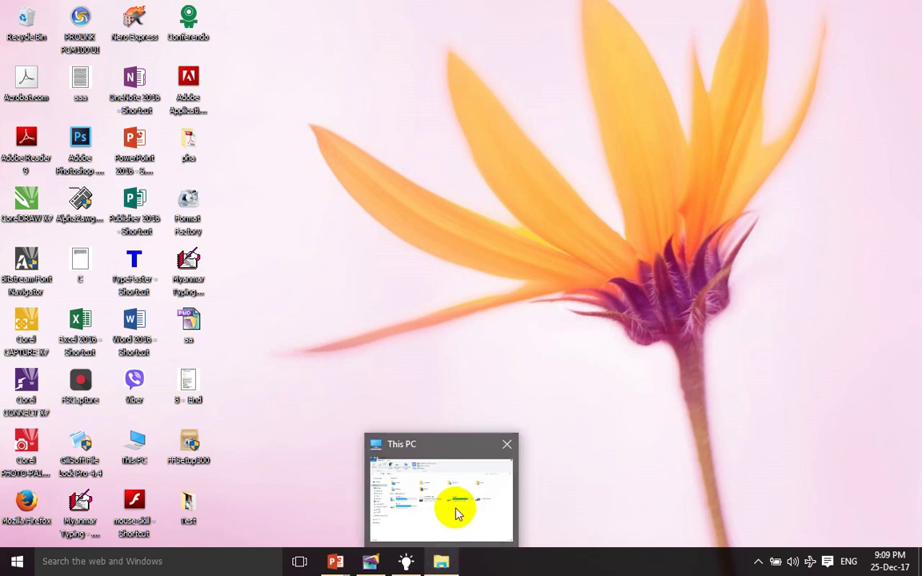
# - Restore the This PC window from the taskbar to see the computer's drives
pyautogui.click(457, 510)
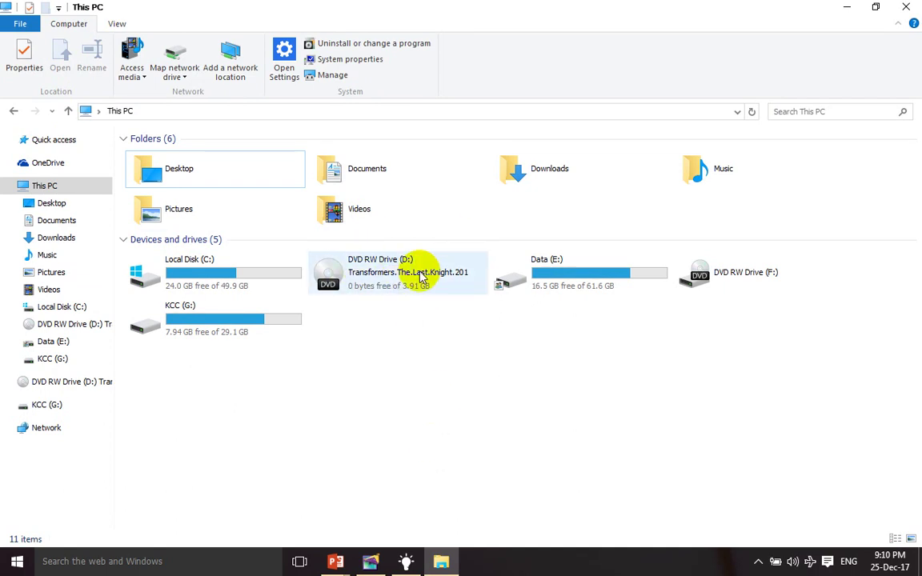
pyautogui.moveTo(389, 272)
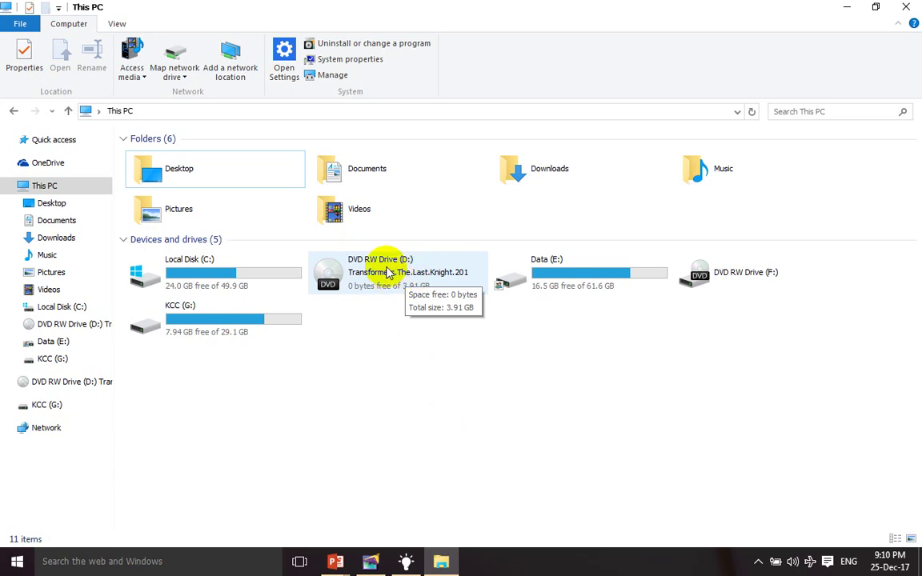
# - Open the Transformers DVD in drive D:, look in AUDIO_TS, then open VIDEO_TS
pyautogui.click(389, 273)
pyautogui.rightClick(389, 273)
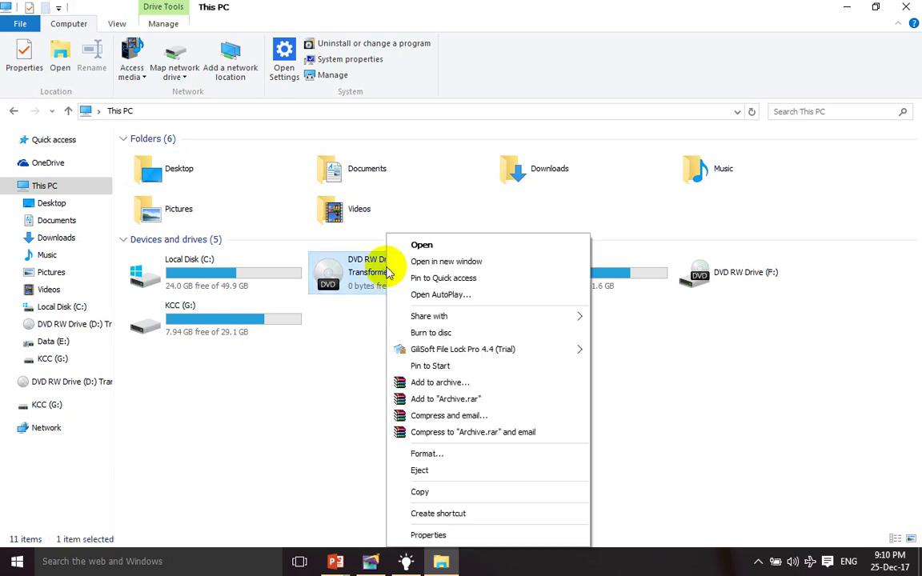
pyautogui.click(439, 246)
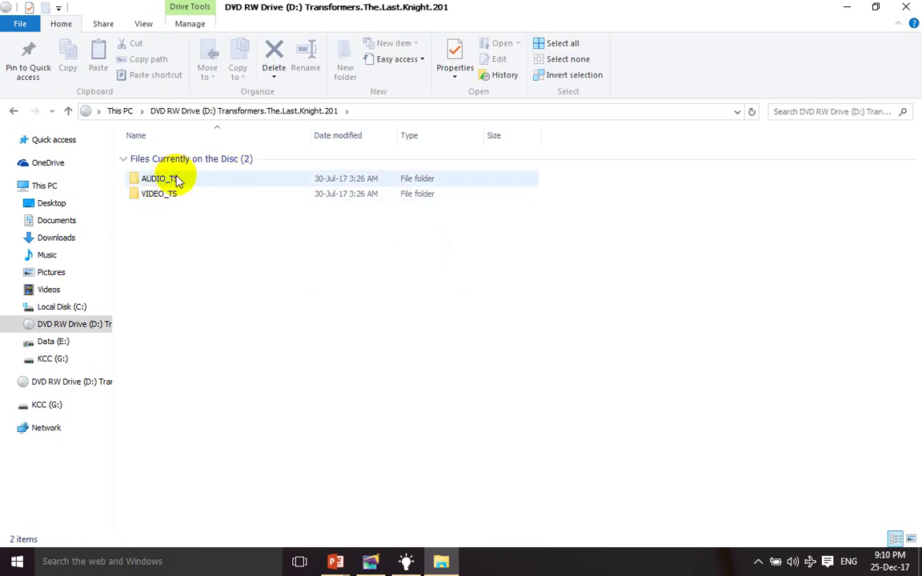
pyautogui.click(172, 178)
pyautogui.doubleClick(172, 178)
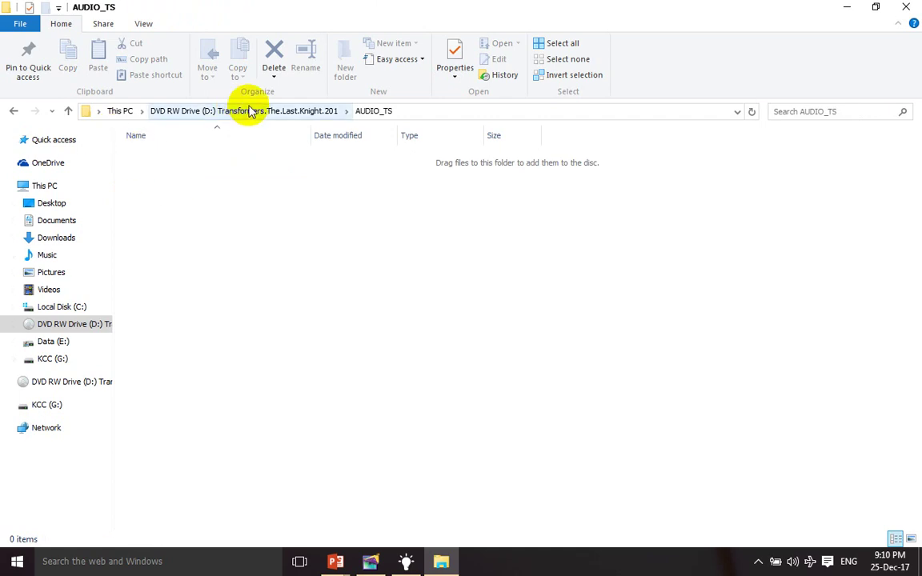
pyautogui.click(245, 111)
pyautogui.doubleClick(152, 196)
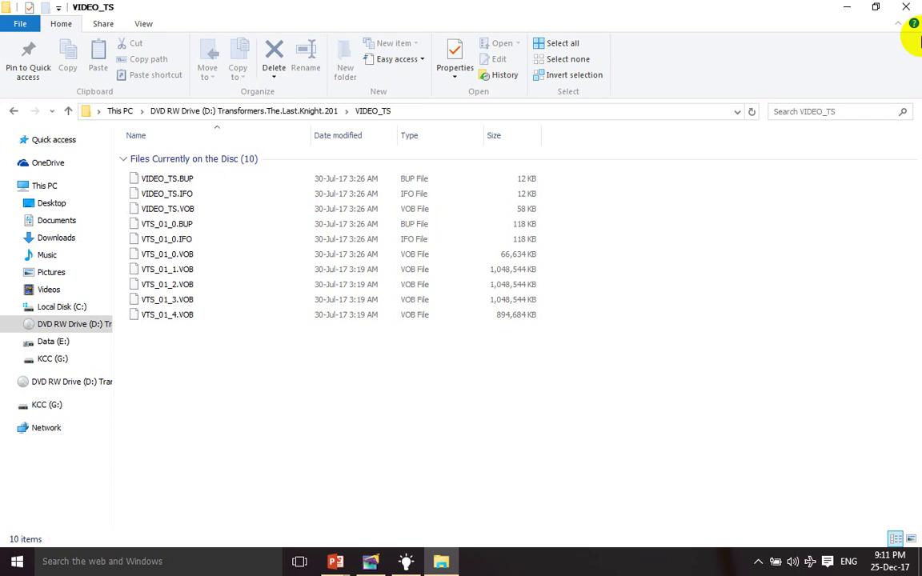
# - Close Explorer and start a Format Factory DVD-to-Video-File task with Title 1 as MP4
pyautogui.click(906, 6)
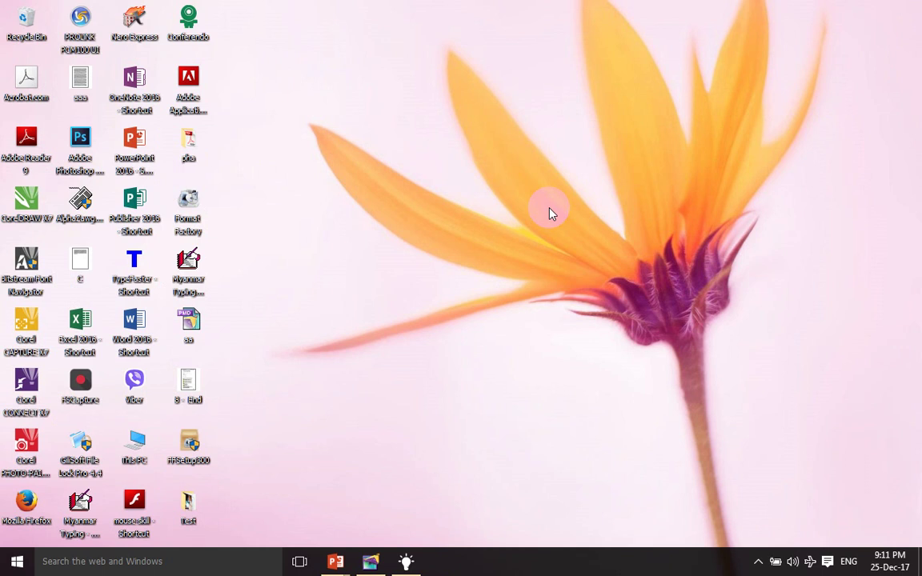
pyautogui.click(181, 198)
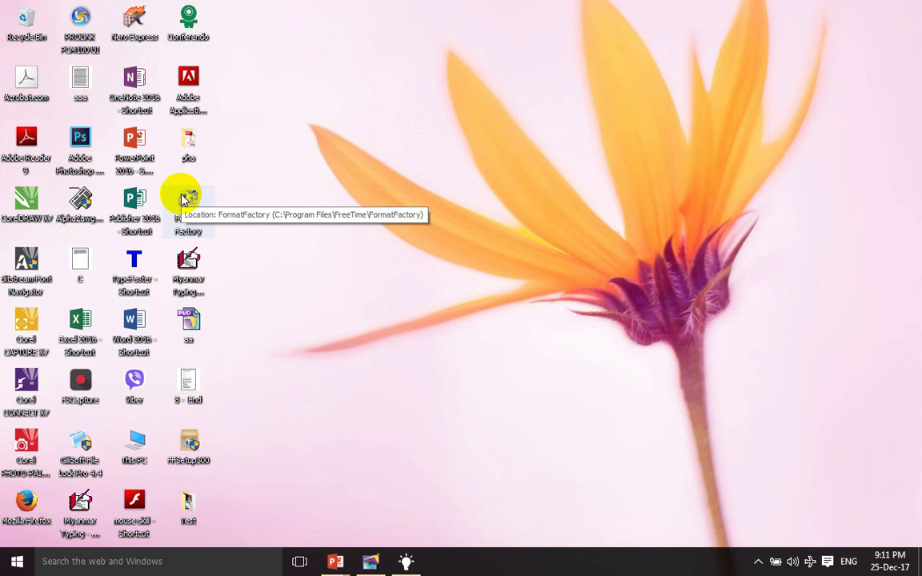
pyautogui.doubleClick(183, 197)
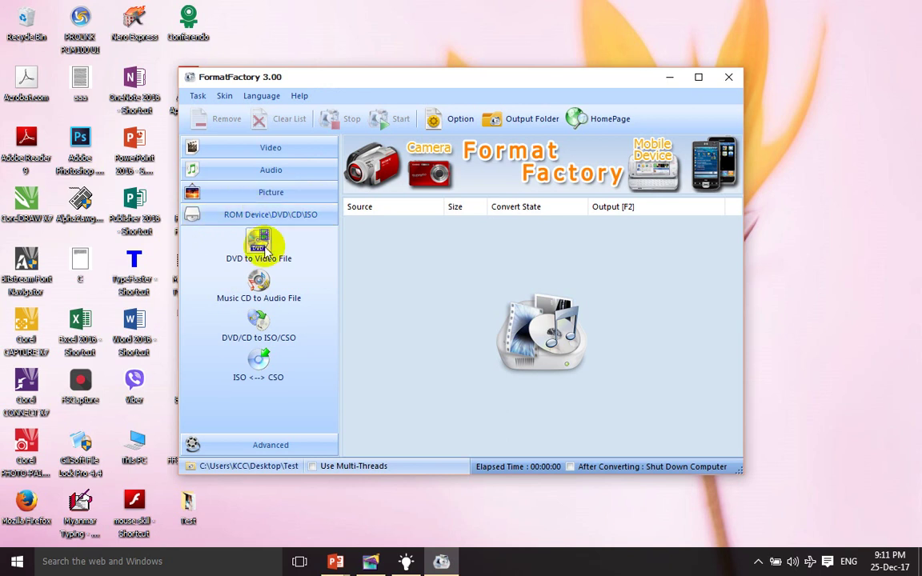
pyautogui.click(261, 244)
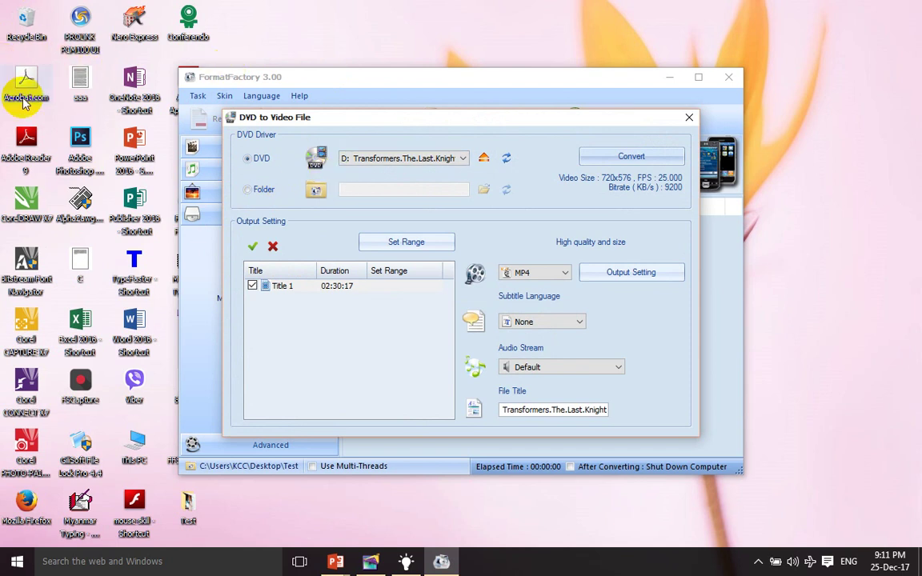
pyautogui.press('super+e')
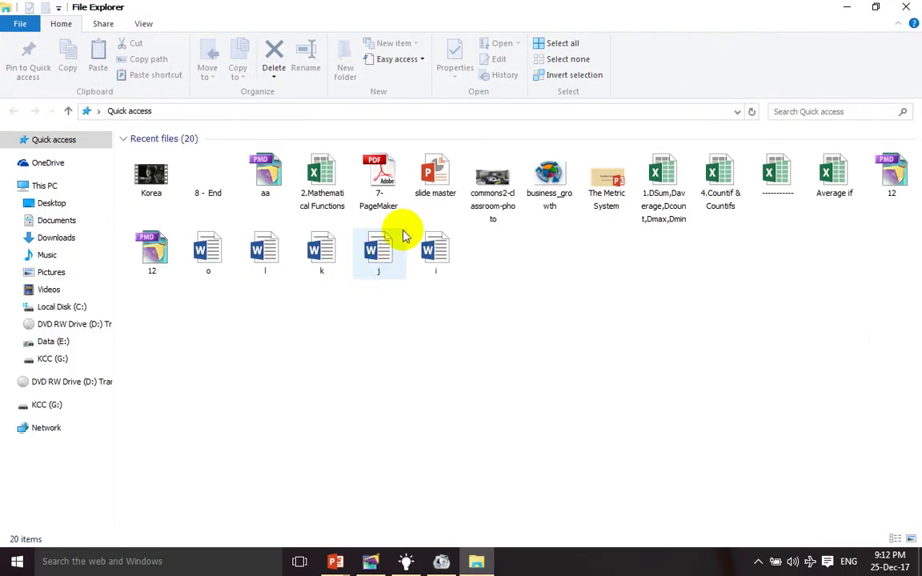
pyautogui.click(36, 186)
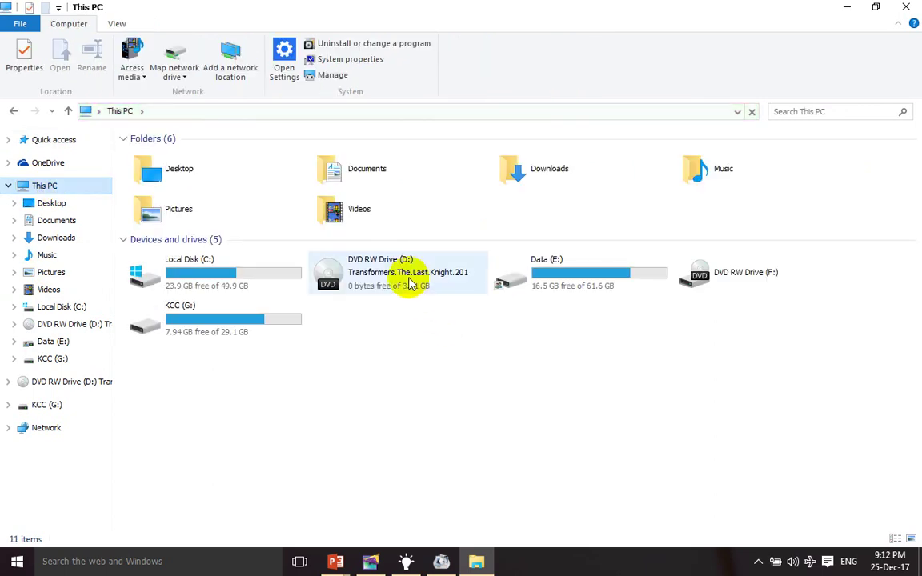
pyautogui.rightClick(398, 280)
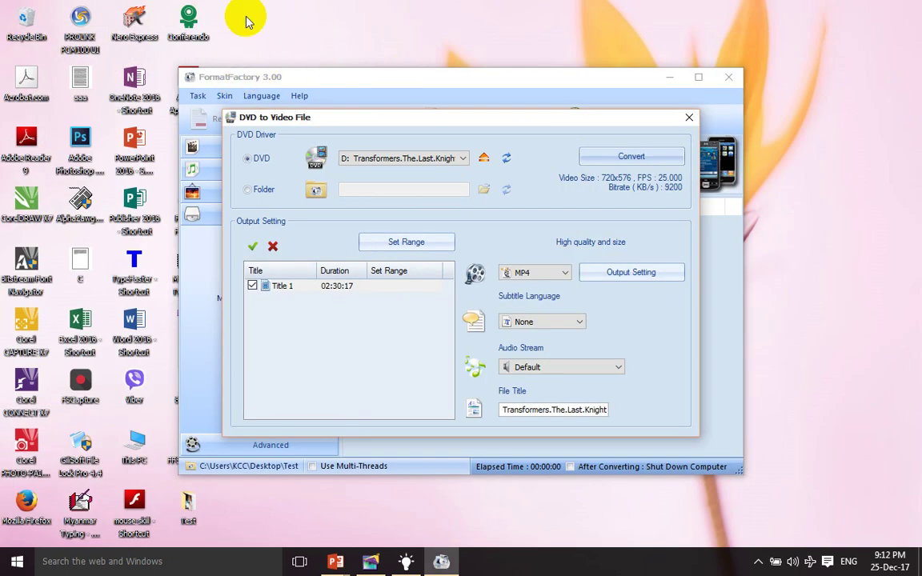
pyautogui.rightClick(242, 11)
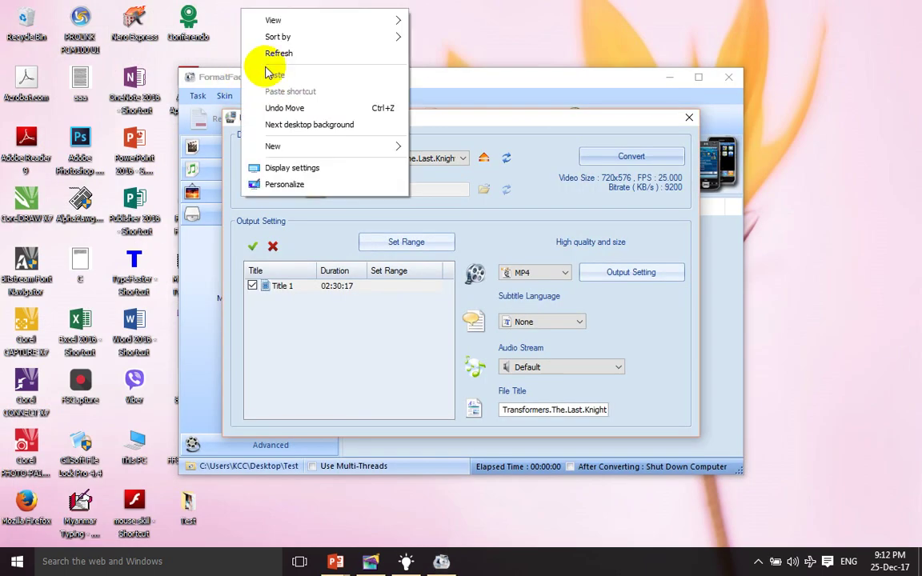
pyautogui.click(216, 16)
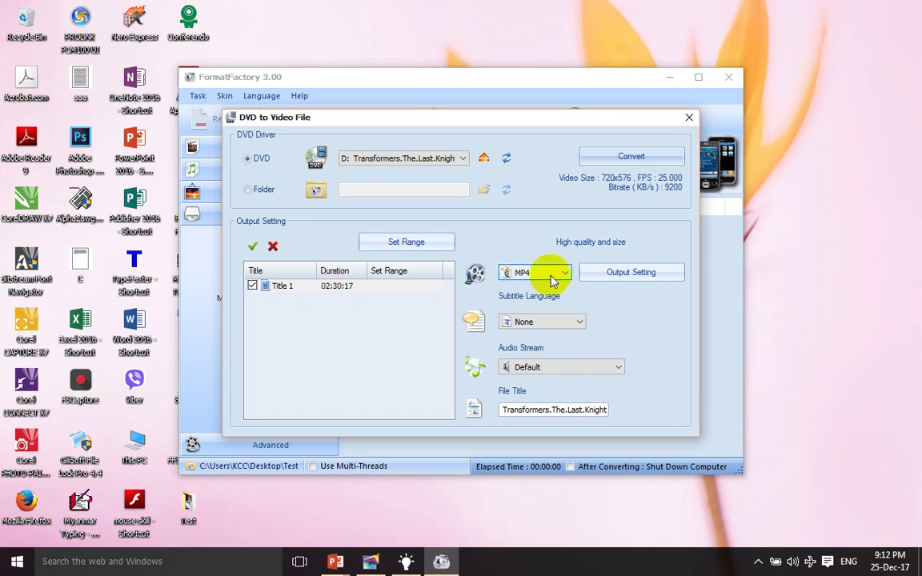
# - Set the subtitle language to 0 UN and confirm the DVD title task
pyautogui.click(535, 325)
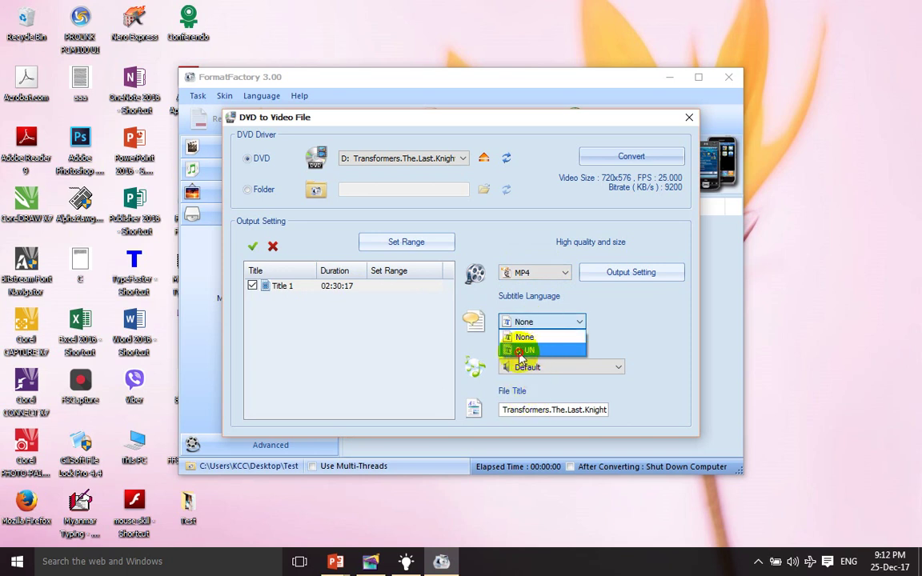
pyautogui.click(527, 352)
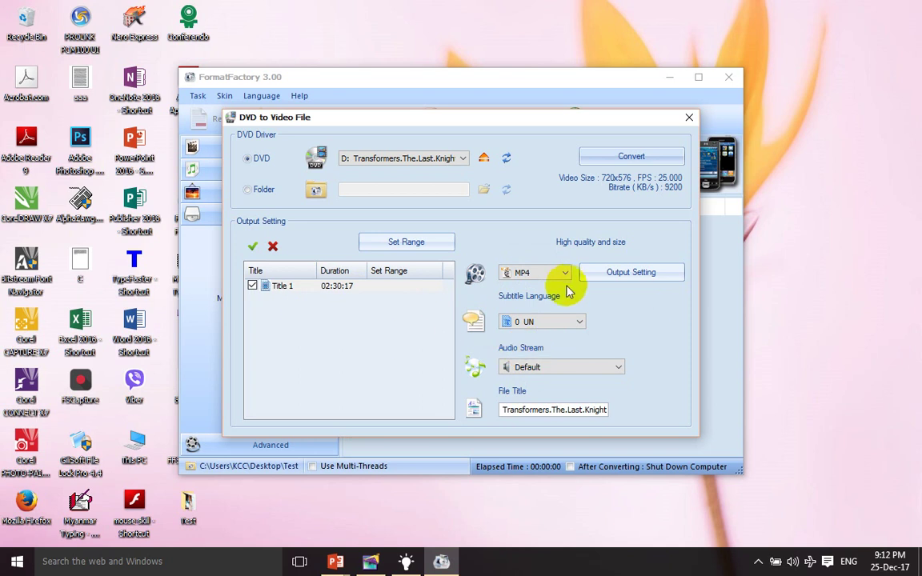
pyautogui.click(642, 151)
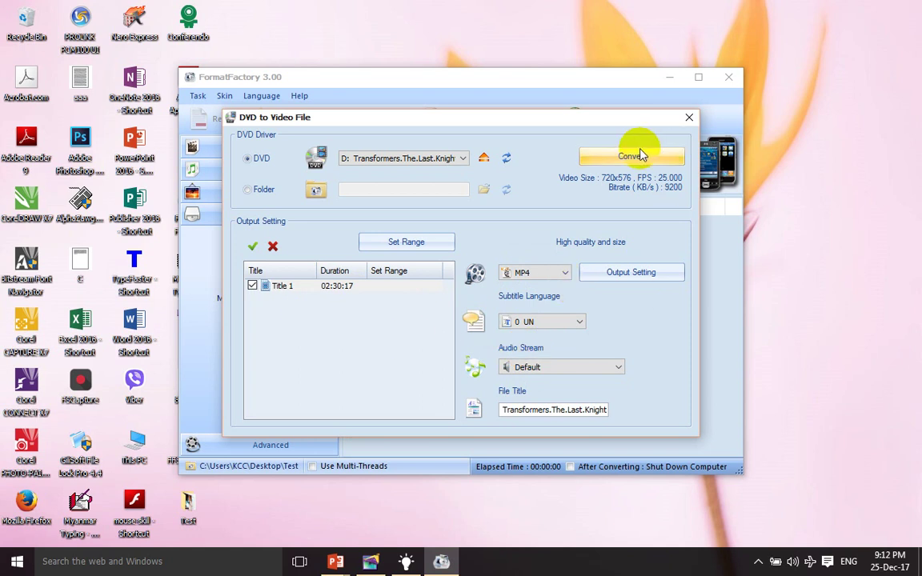
# - Queue the DVD title, start the conversion, and check the Desktop Test output folder
pyautogui.click(639, 155)
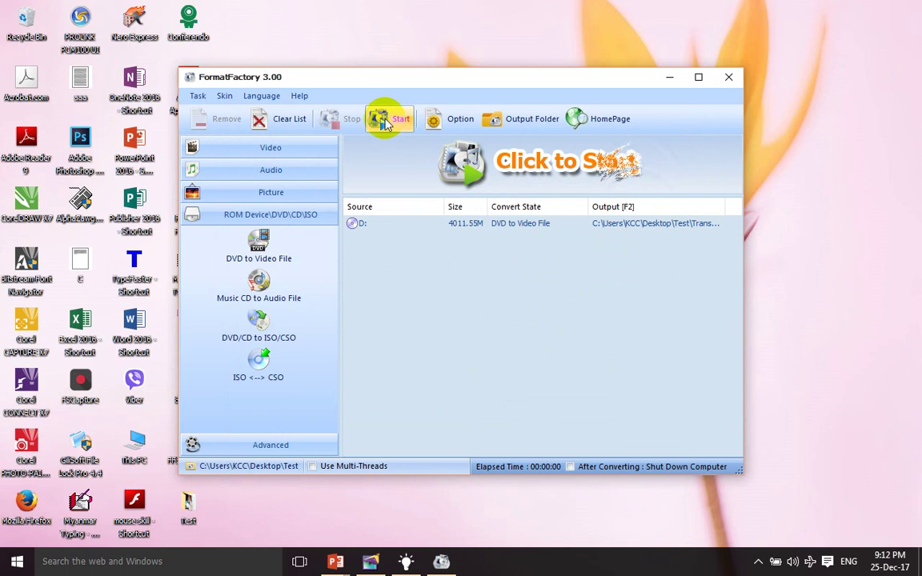
pyautogui.click(392, 122)
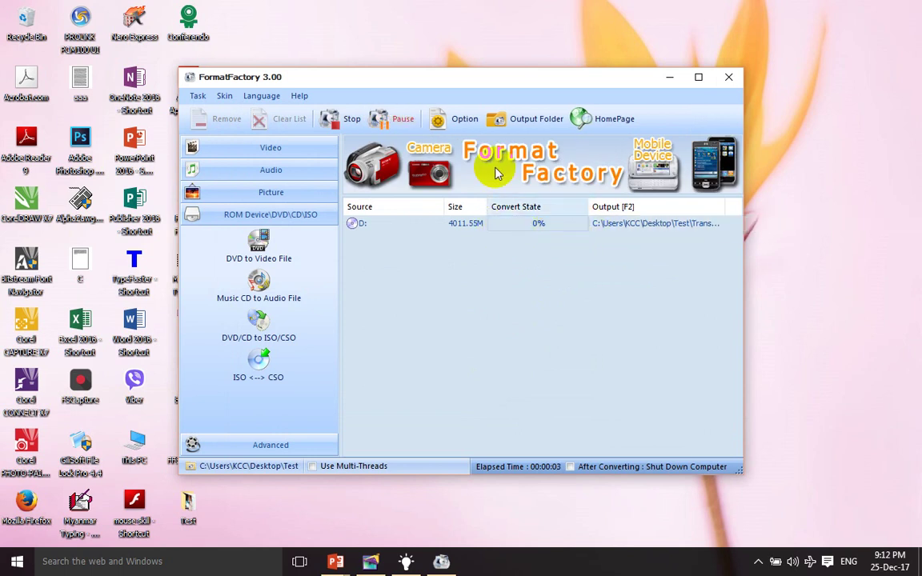
pyautogui.click(507, 118)
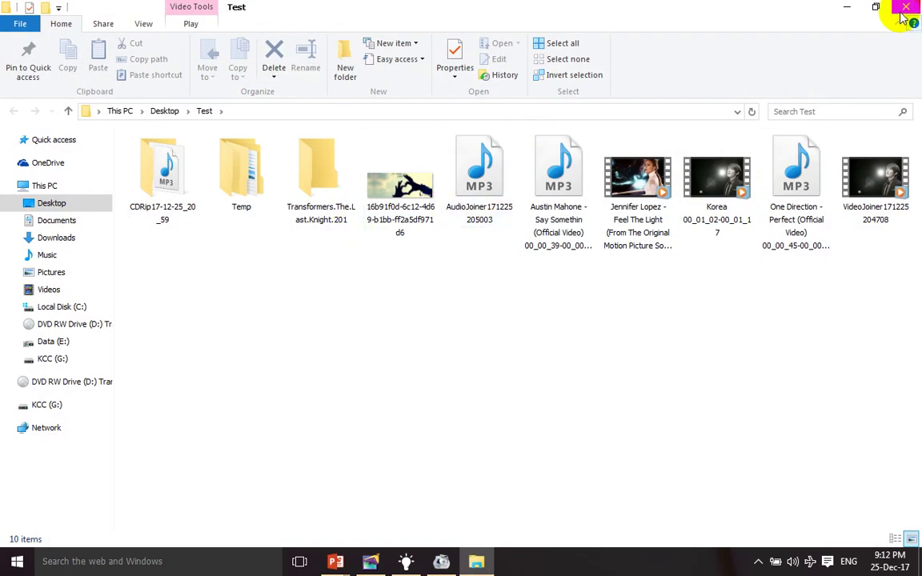
pyautogui.click(906, 7)
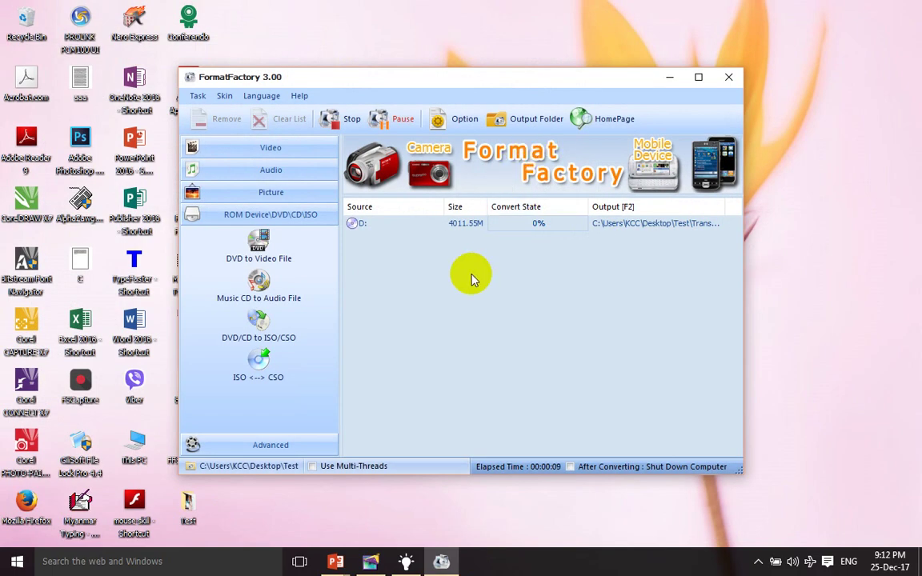